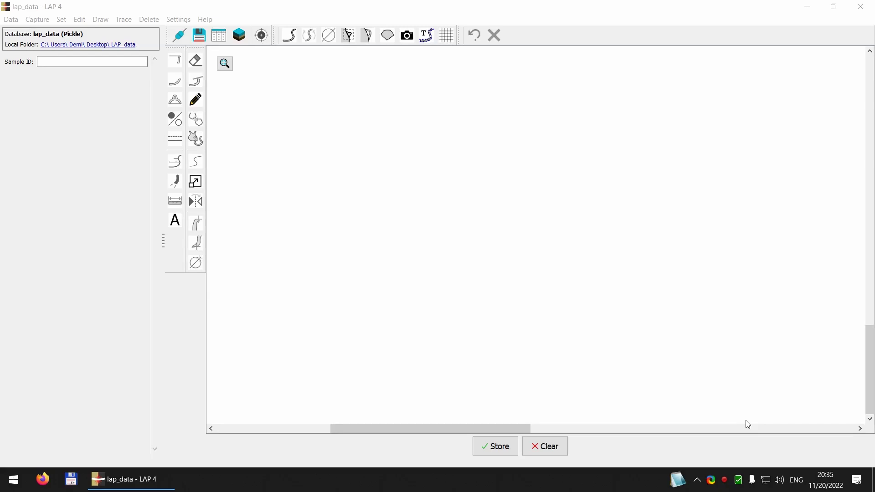
Preview the live camera view at full uncropped frame, then return to the canvas.
left_click(394, 43)
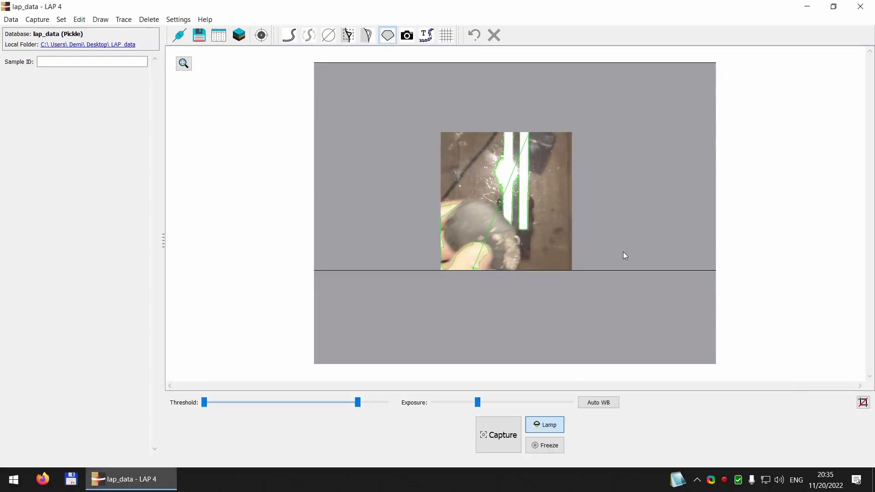
left_click(862, 402)
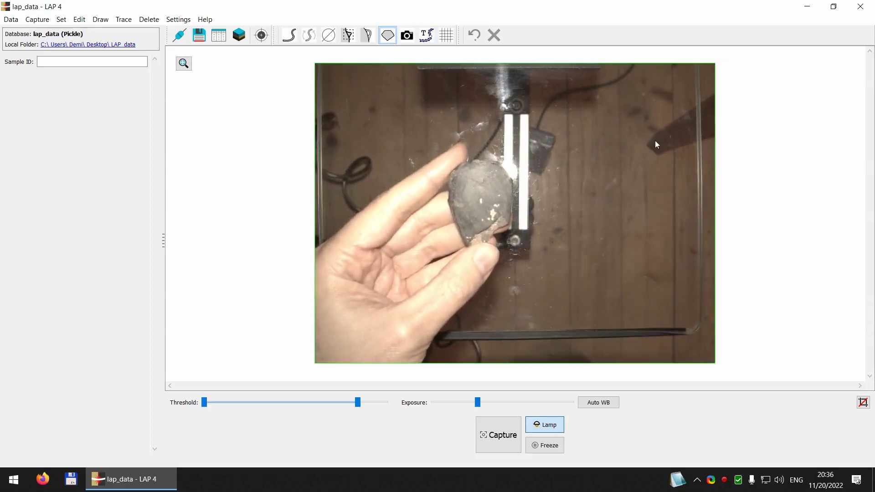
left_click(386, 41)
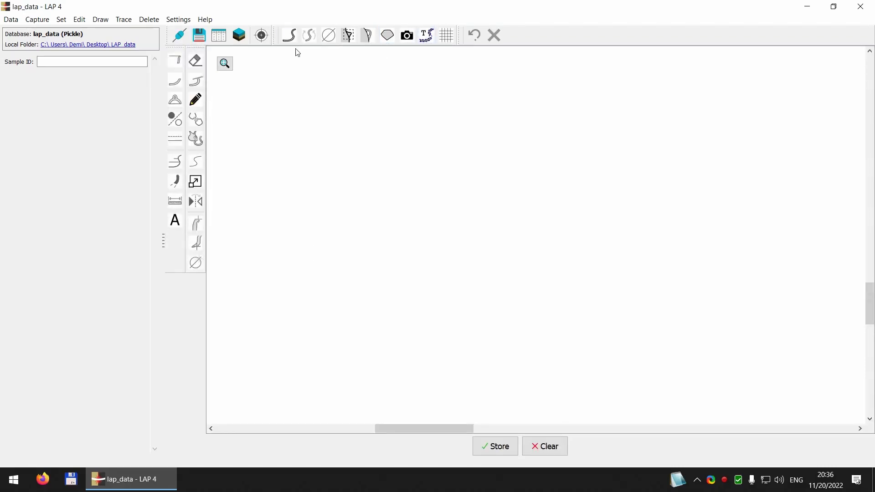
Capture the cross-section profile, lowering the lower camera's exposure and raising the upper camera's.
left_click(348, 41)
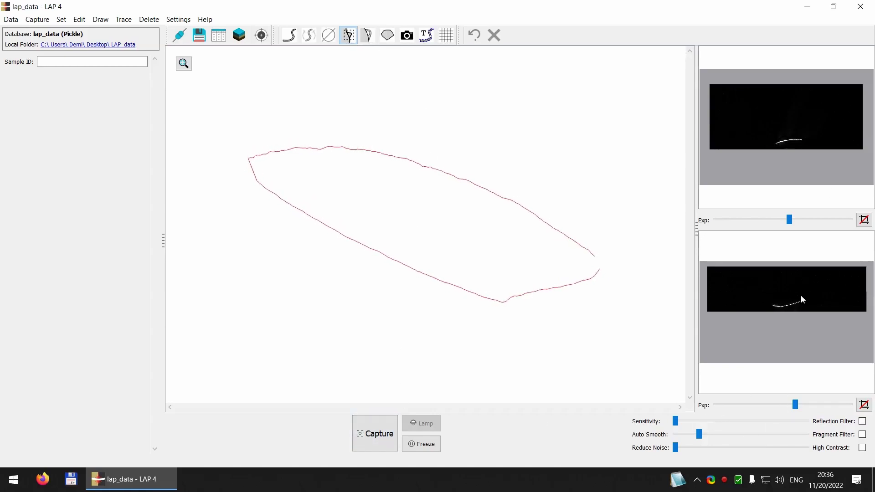
left_click_drag(794, 405, 804, 405)
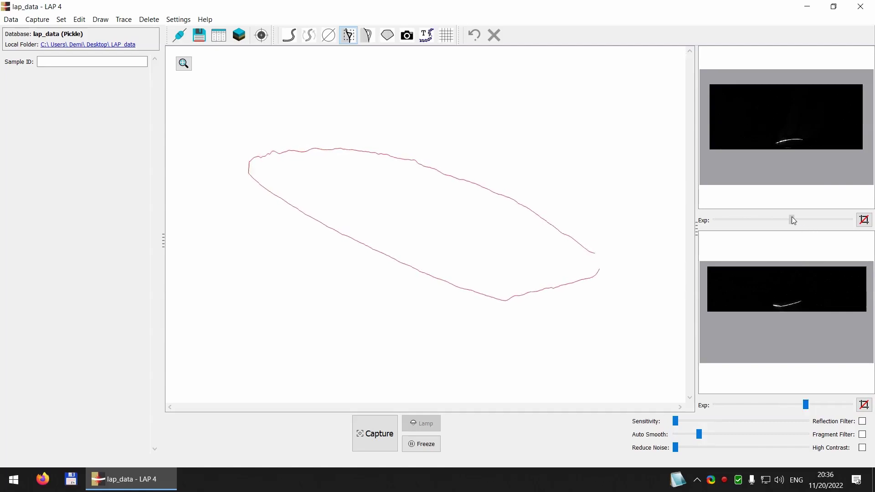
left_click_drag(789, 220, 799, 222)
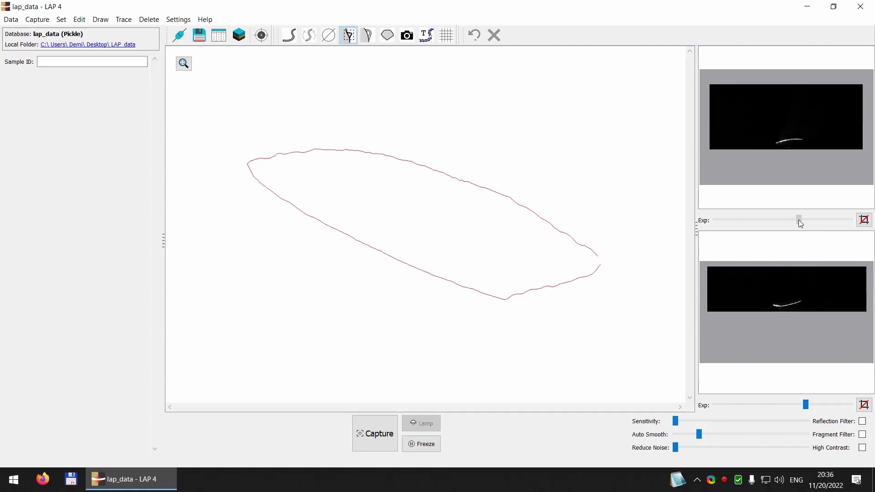
left_click(391, 425)
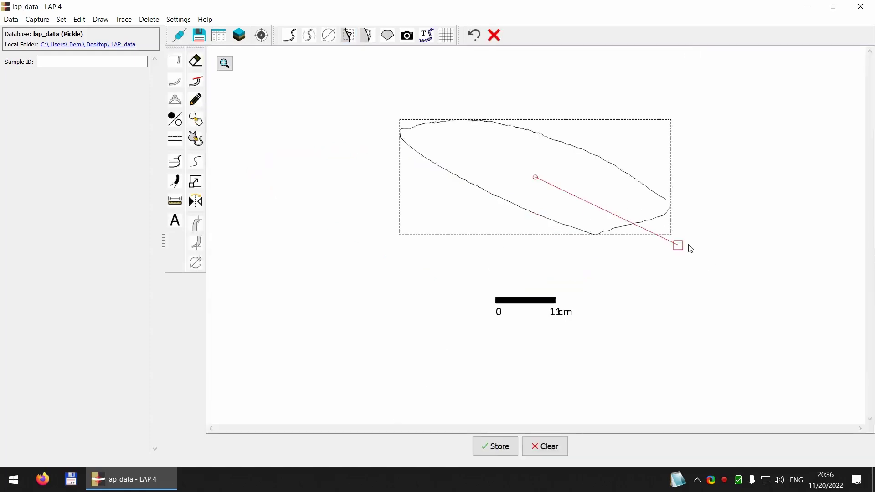
Rotate the captured cross-section outline to stand vertically upright.
left_click_drag(675, 246, 530, 302)
left_click(620, 206)
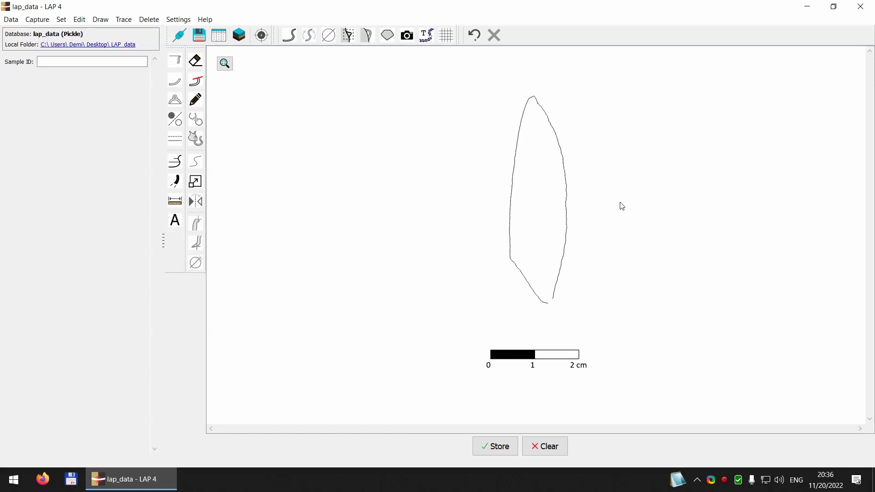
Capture the stone's plan outline from a cropped camera frame as a Detail outline.
left_click(388, 36)
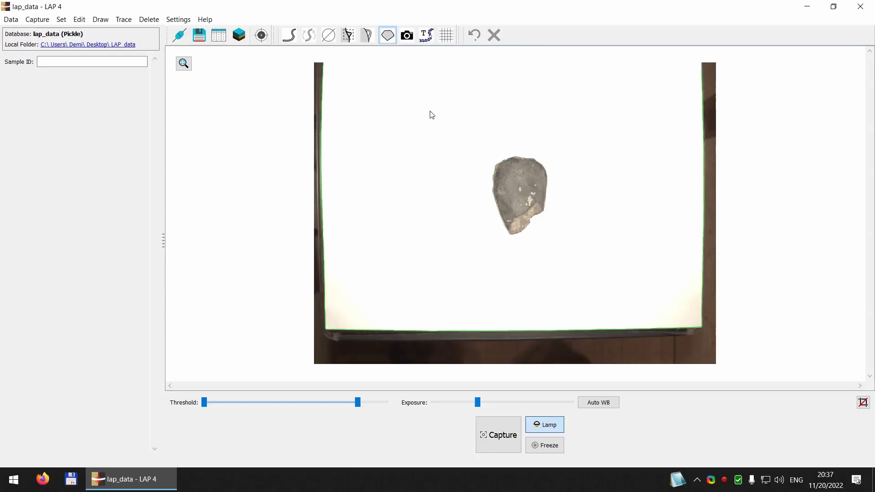
left_click_drag(430, 112, 616, 272)
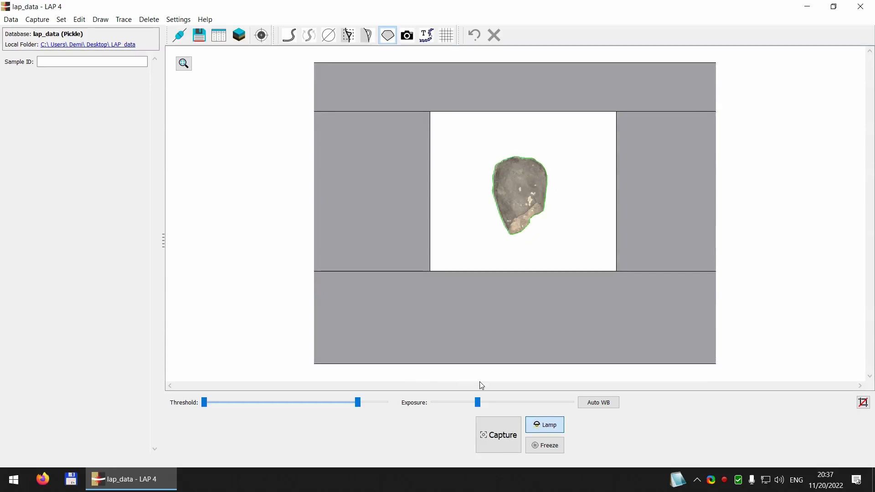
left_click(501, 436)
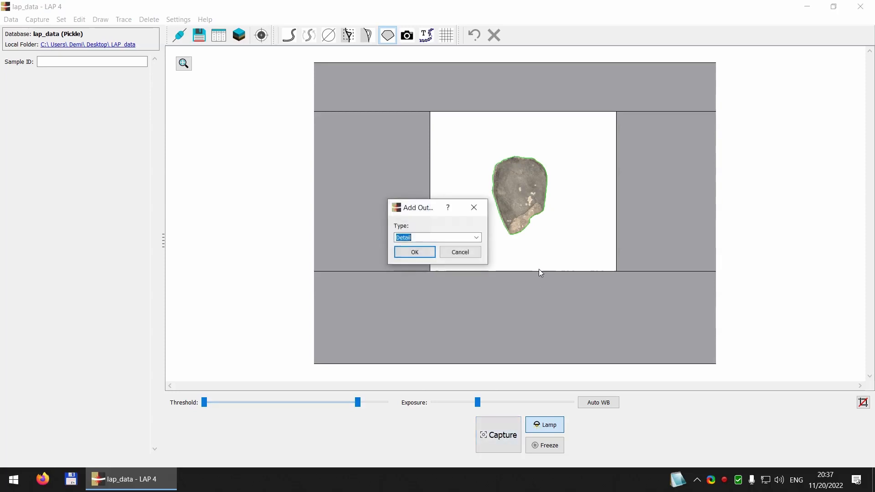
left_click(414, 252)
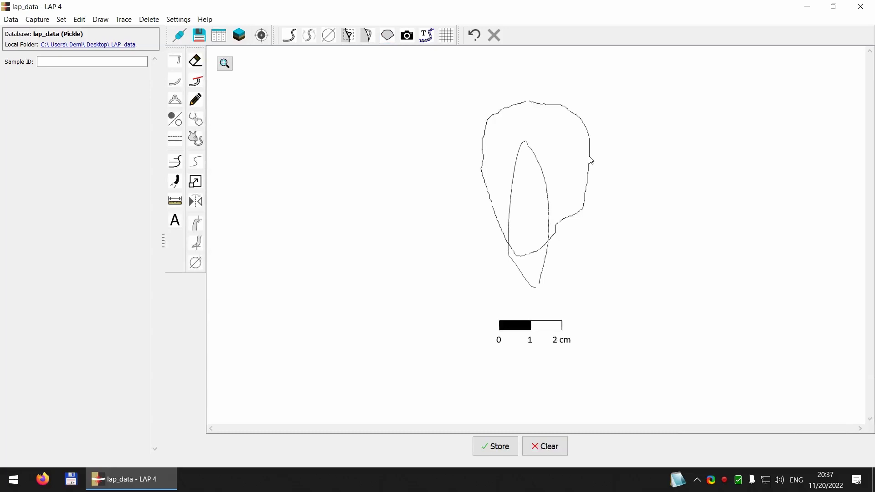
Drag the plan outline left so it sits beside the cross-section.
left_click_drag(578, 143, 489, 177)
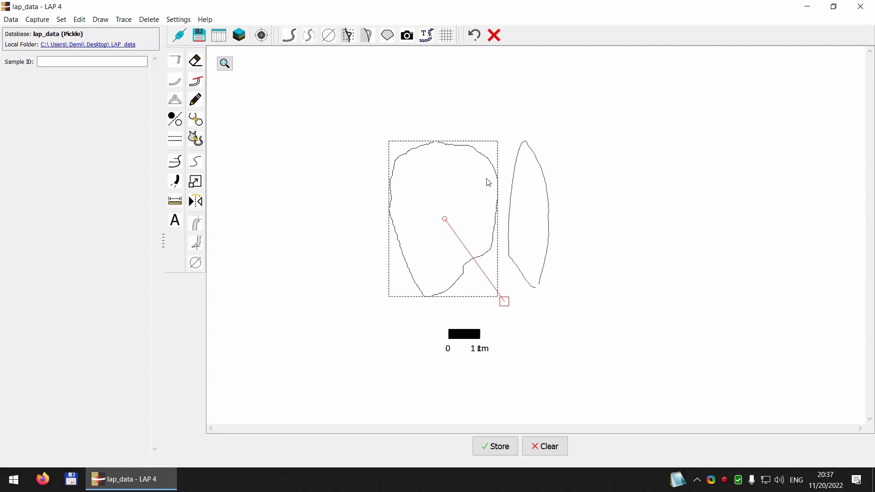
With the grid shown, scale the plan outline down to the cross-section's height.
left_click(447, 35)
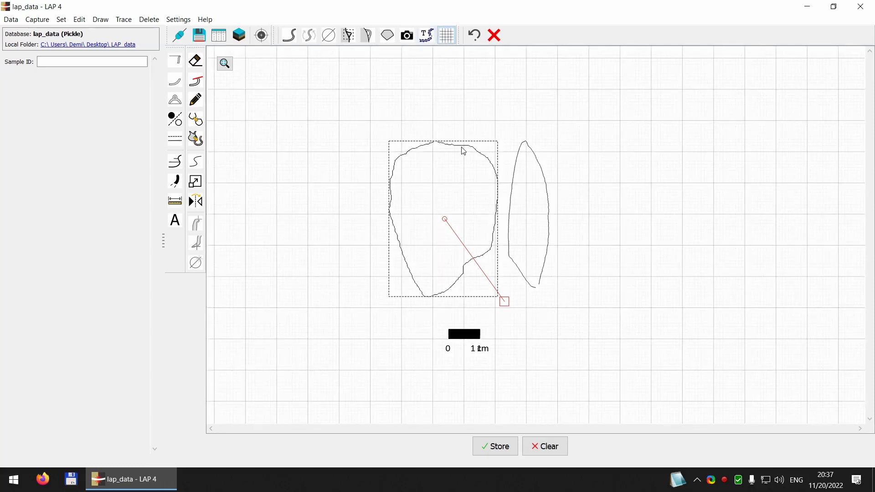
left_click(532, 162)
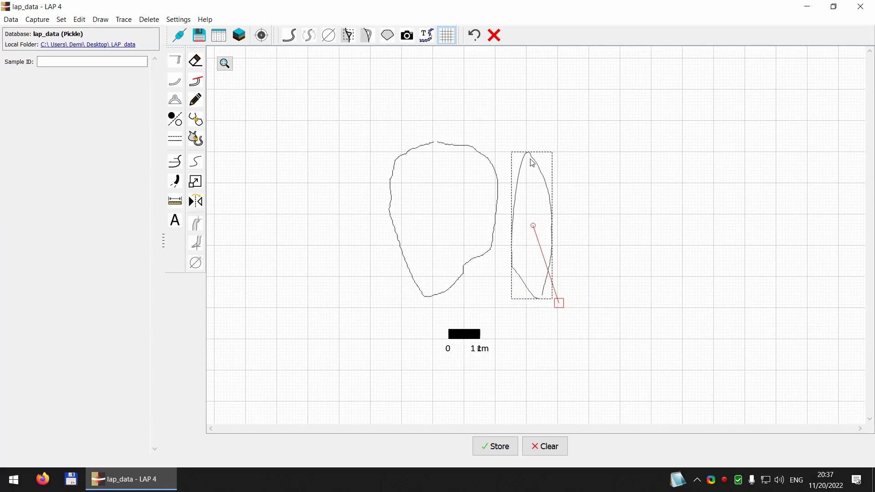
left_click(478, 167)
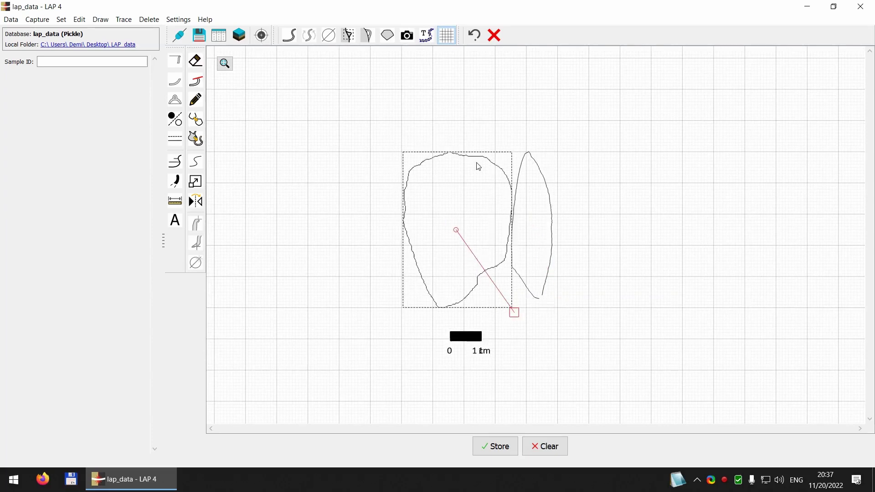
left_click_drag(458, 231, 453, 155)
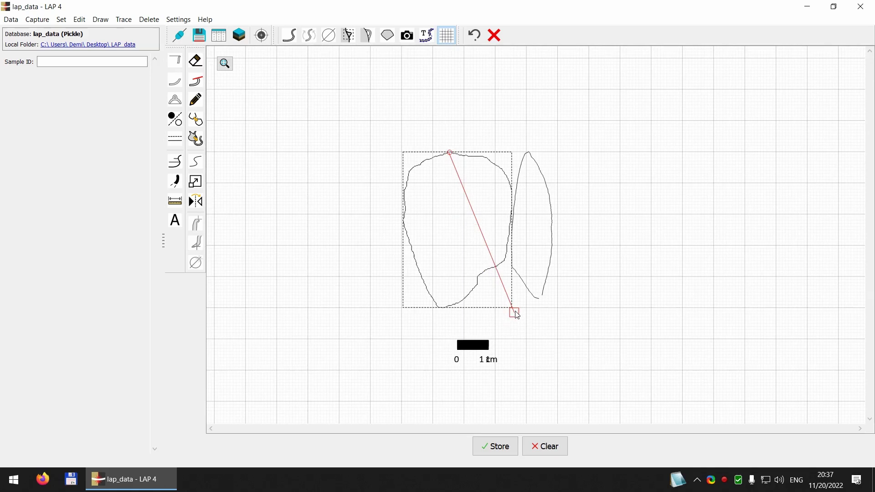
left_click_drag(517, 315, 514, 304)
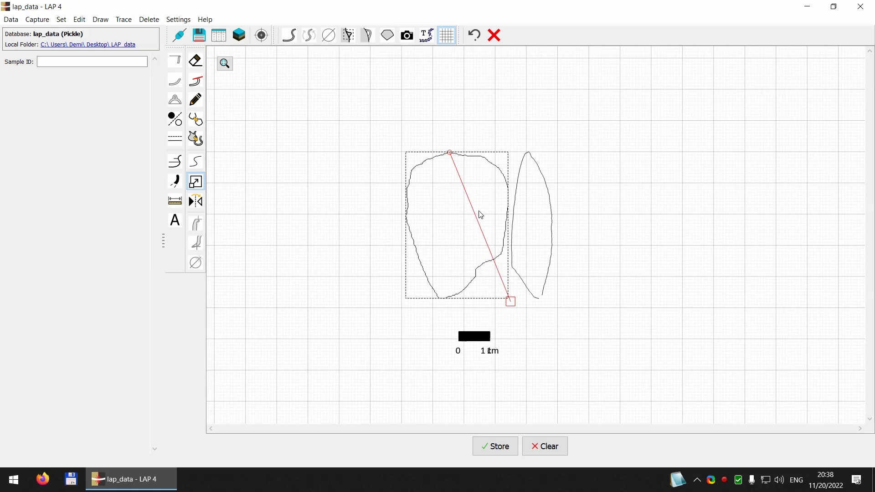
left_click(500, 184)
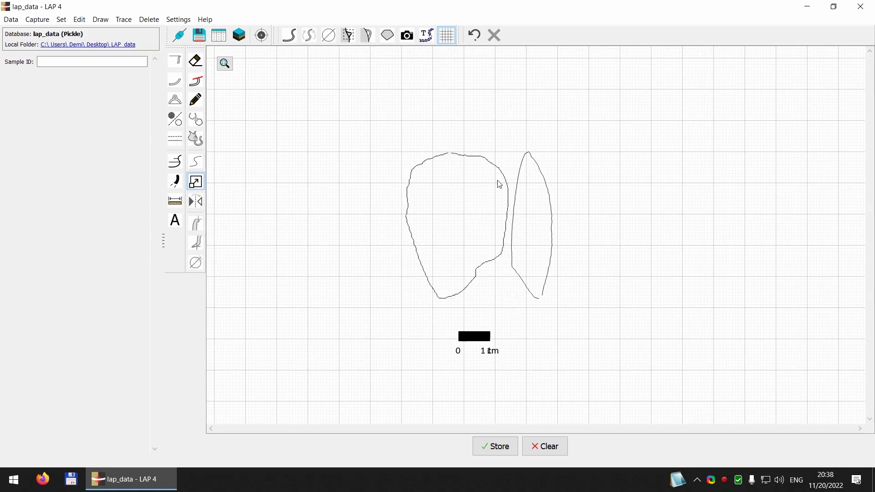
Hide the grid and nudge the plan outline slightly left, leaving a gap.
left_click(479, 190)
left_click(448, 35)
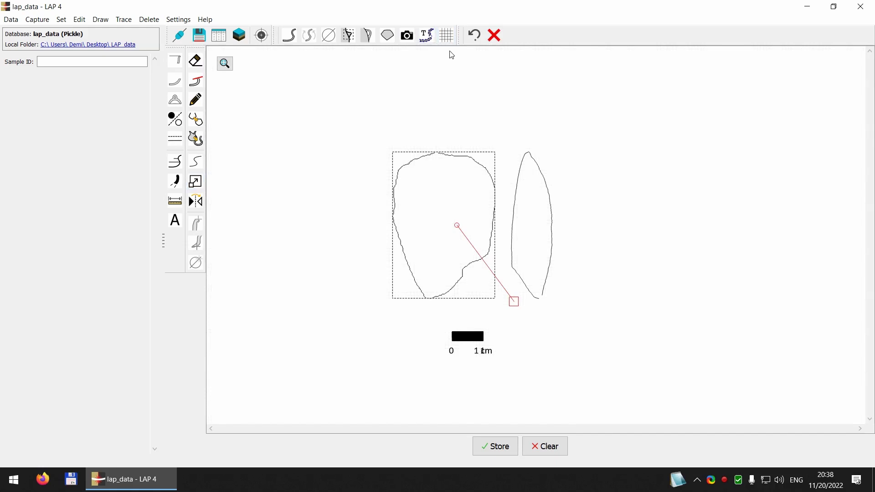
left_click_drag(464, 195, 451, 194)
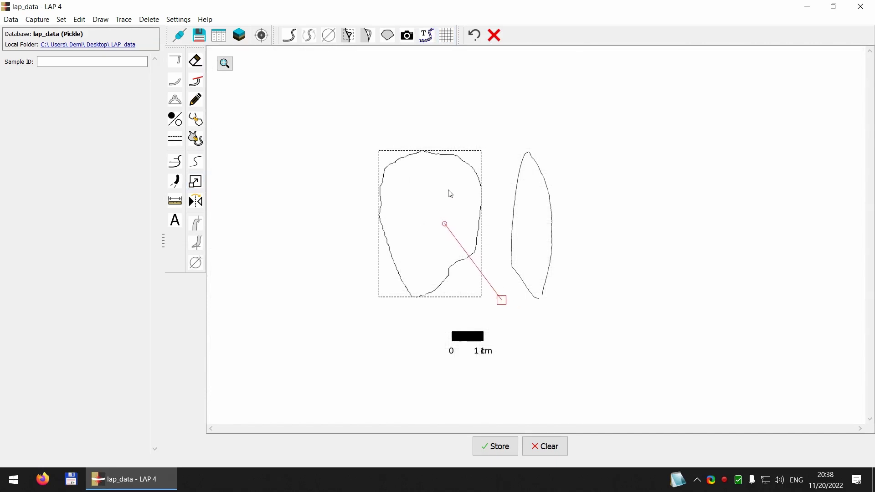
left_click(389, 106)
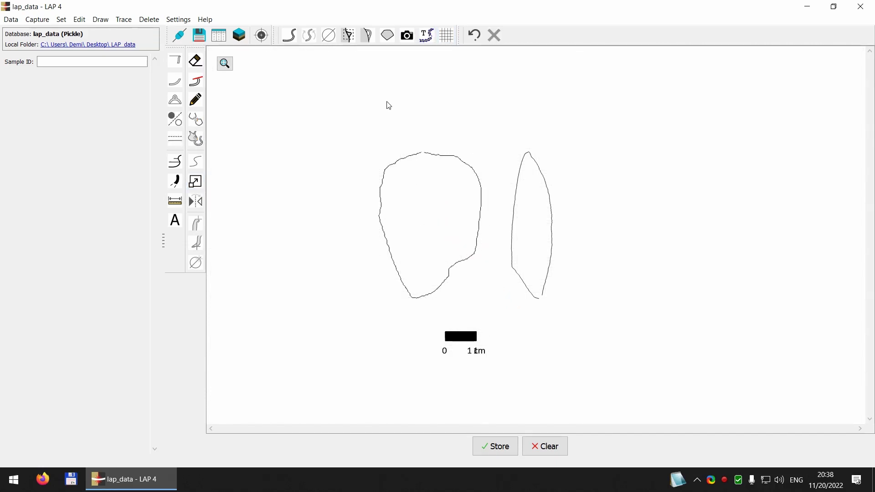
Take a colour photo of the stone from the camera view.
left_click(410, 40)
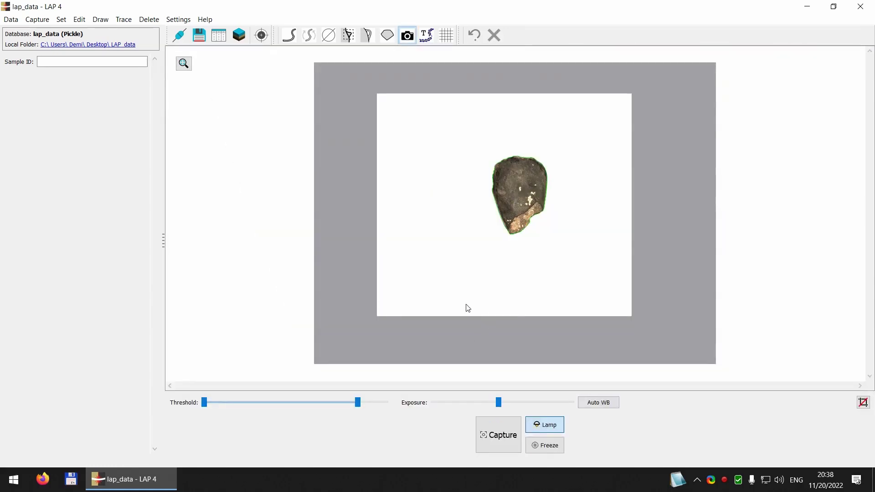
left_click(510, 435)
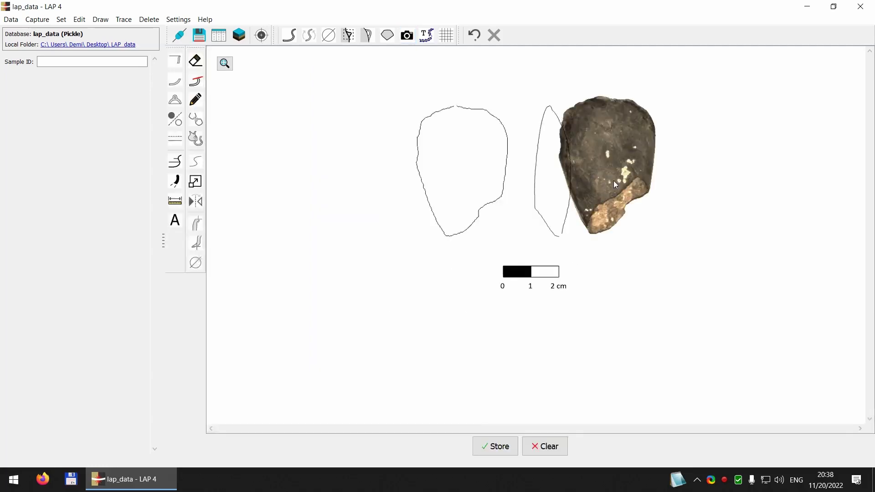
Resize the stone photo to the plan outline's height and place it left of the outline.
mouse_move(641, 162)
left_mouse_down()
mouse_move(446, 177)
mouse_move(444, 168)
mouse_move(456, 165)
left_mouse_up()
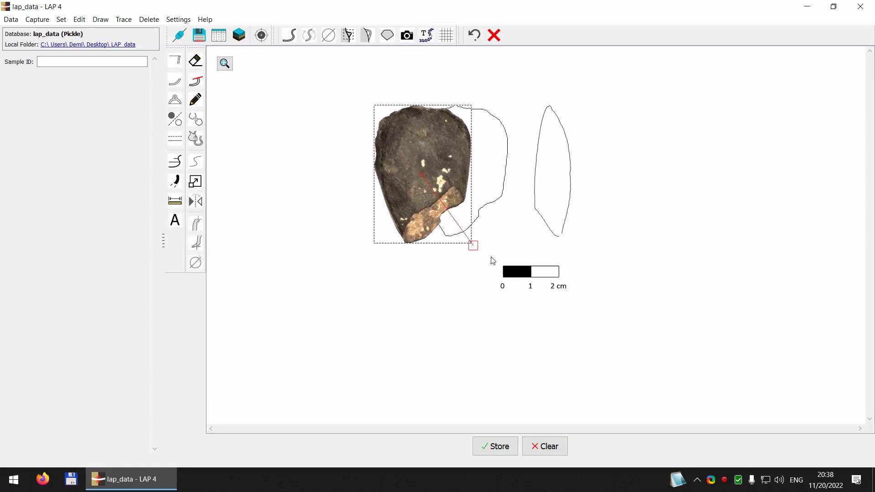
left_click_drag(472, 251, 468, 246)
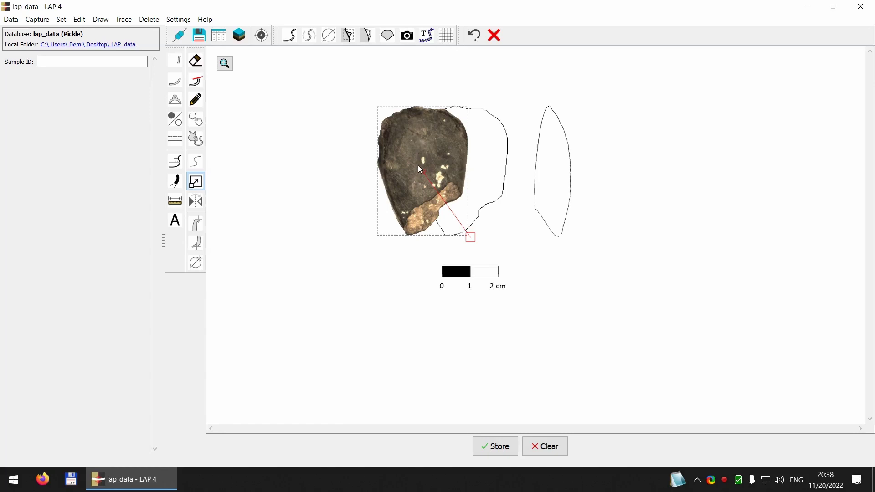
left_click(471, 237)
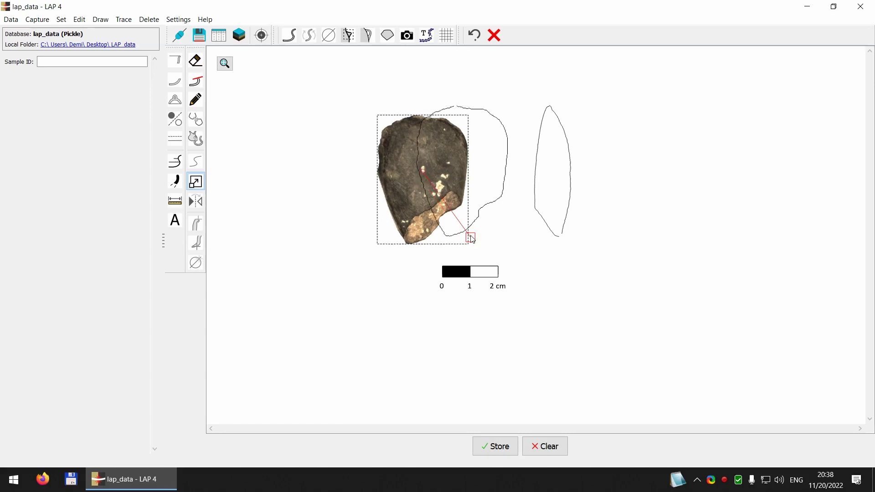
left_click_drag(472, 238, 469, 238)
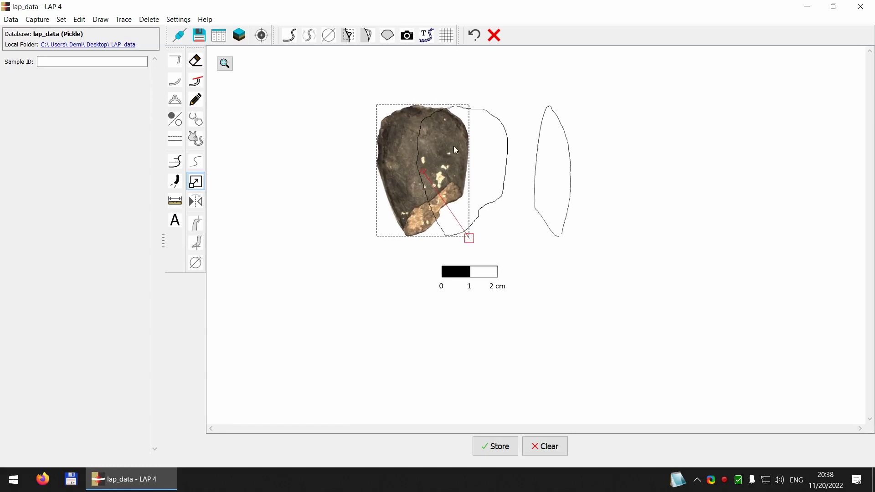
left_click_drag(448, 152, 375, 147)
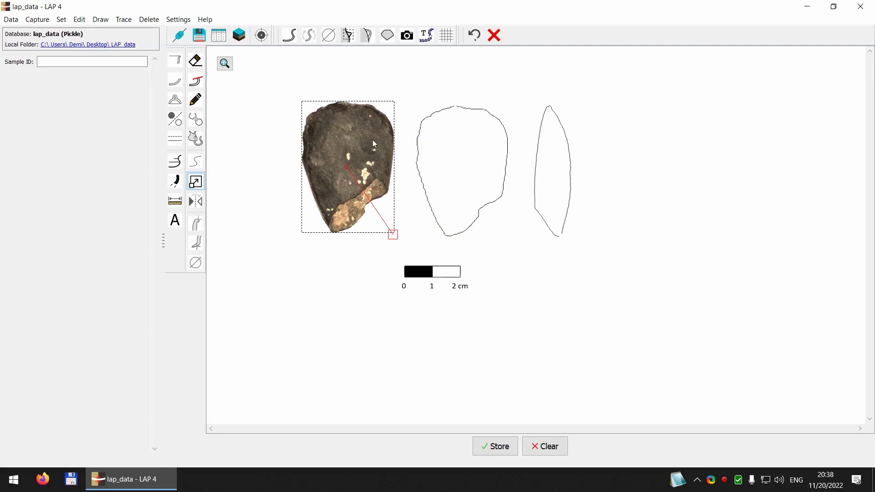
key("Escape")
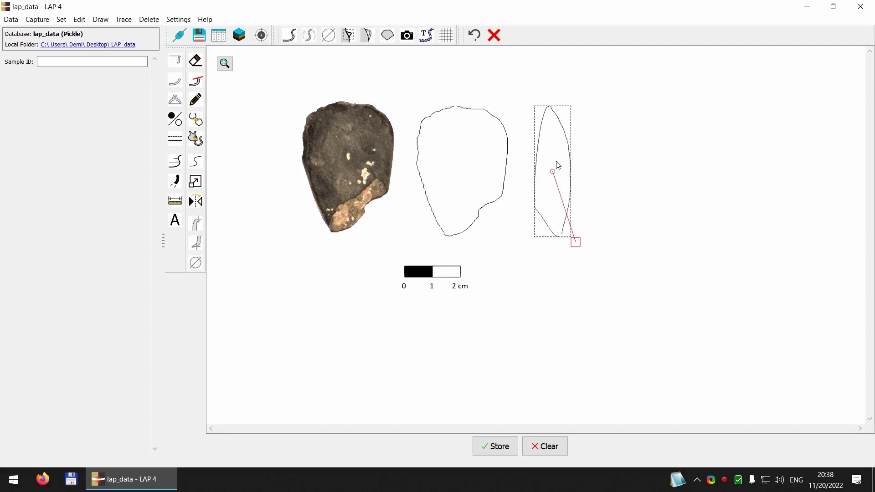
Close and fill the right cross-section solid black, then lightly smooth the middle outline with a low Step.
left_click(197, 122)
left_click(175, 119)
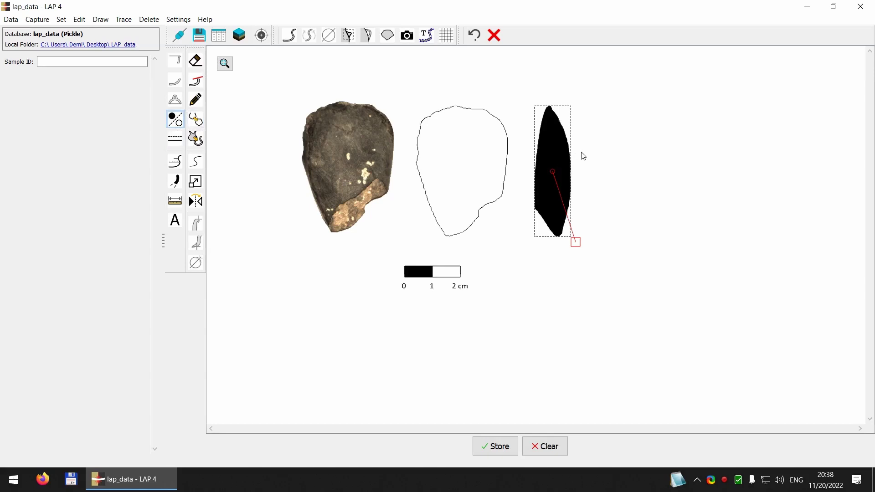
left_click(492, 136)
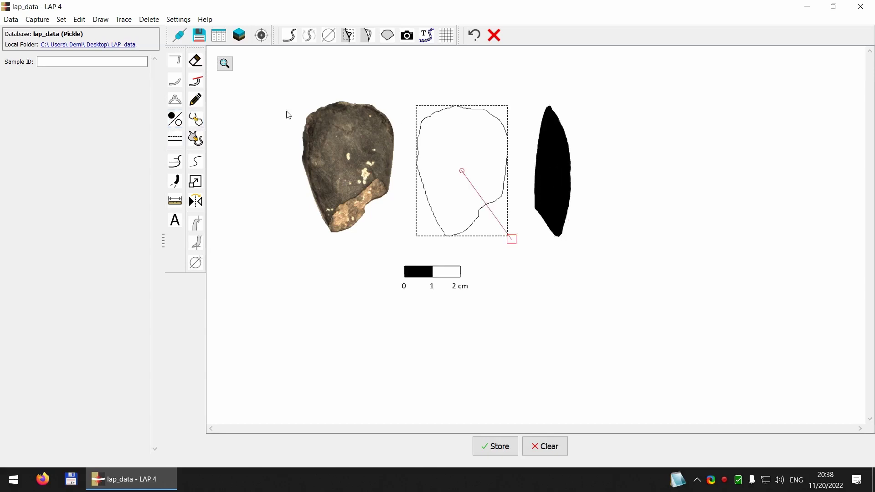
left_click(200, 163)
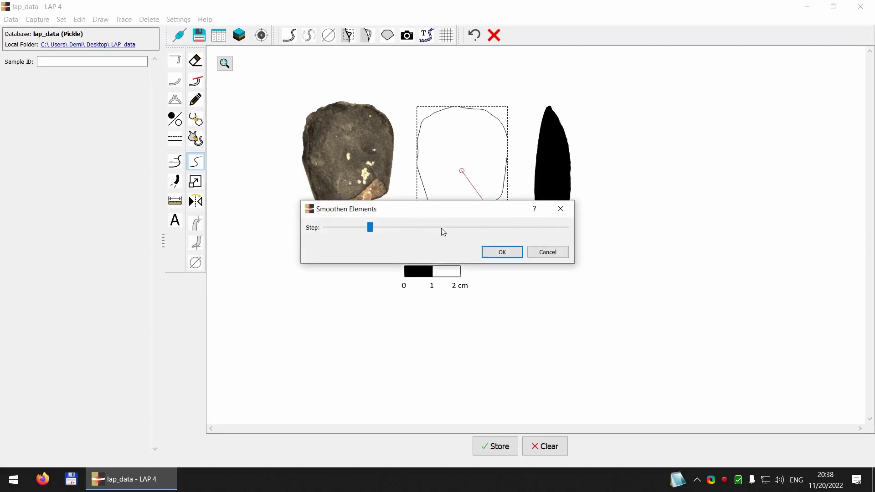
left_click_drag(372, 227, 346, 226)
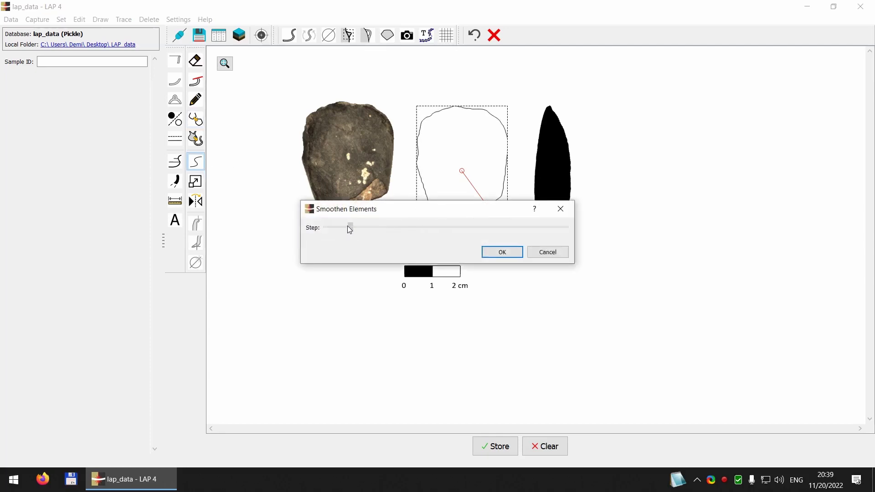
left_click(512, 253)
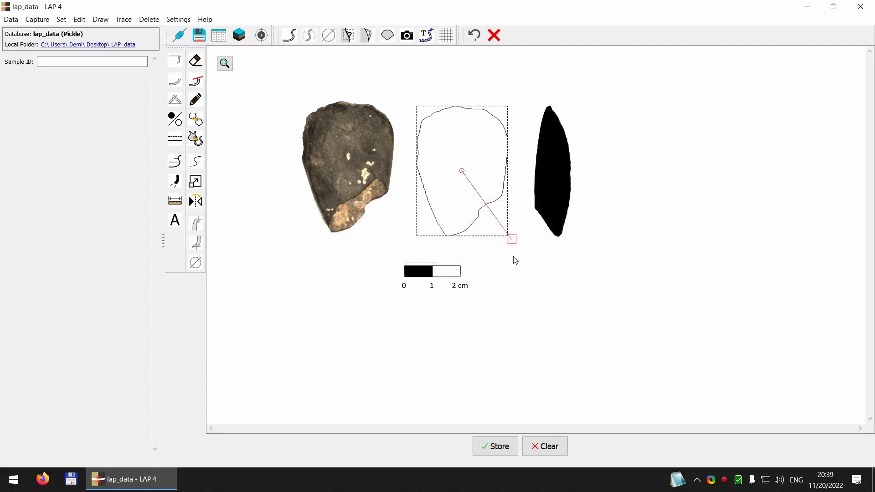
left_click(604, 184)
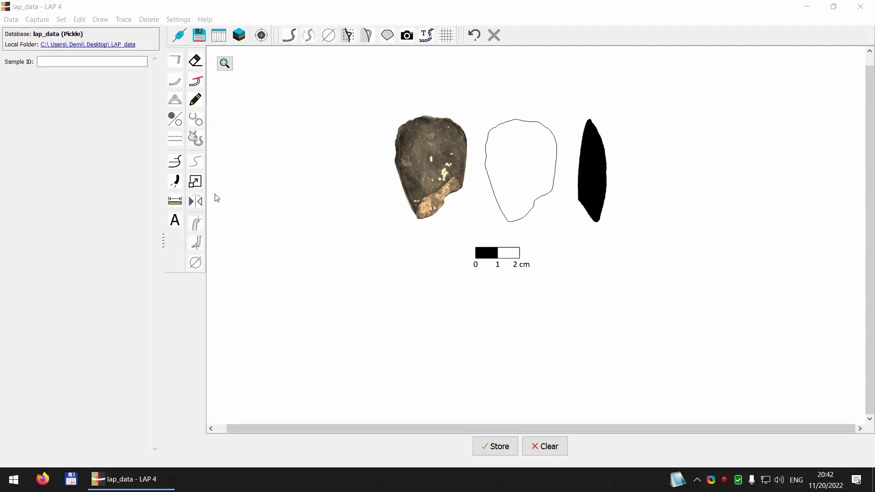
Measure the plan outline top to bottom (4.7) and name it 'Lenght'.
left_click(174, 205)
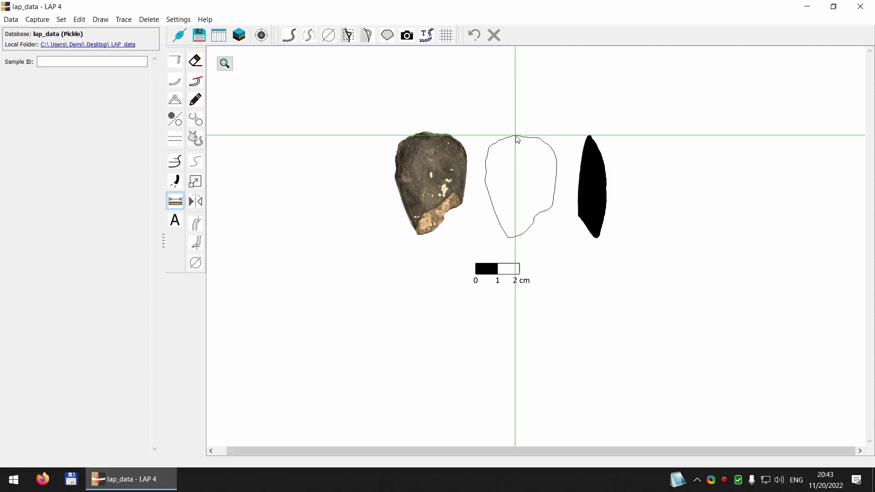
left_click_drag(516, 137, 513, 238)
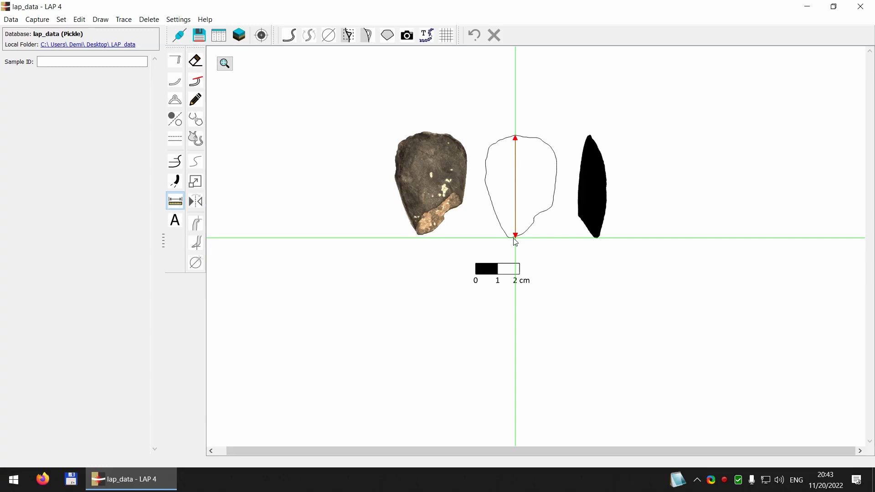
left_click_drag(515, 242, 515, 241)
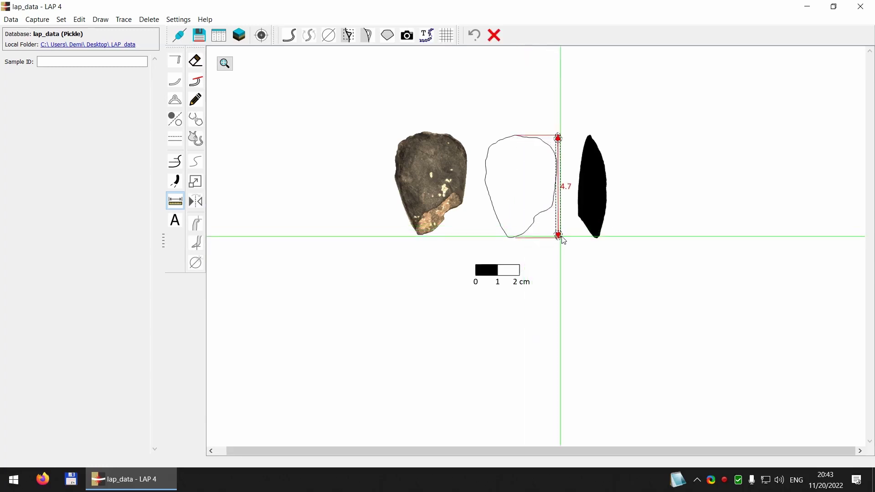
left_click(477, 242)
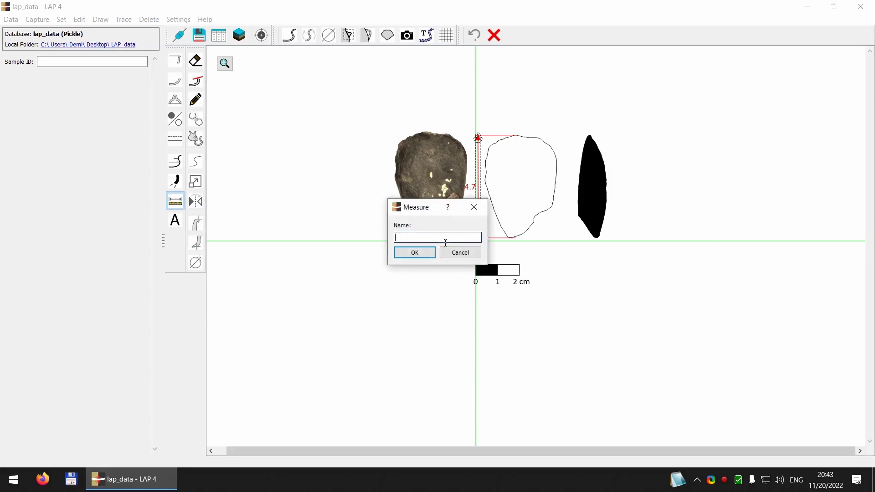
type("Lenght")
left_click(415, 253)
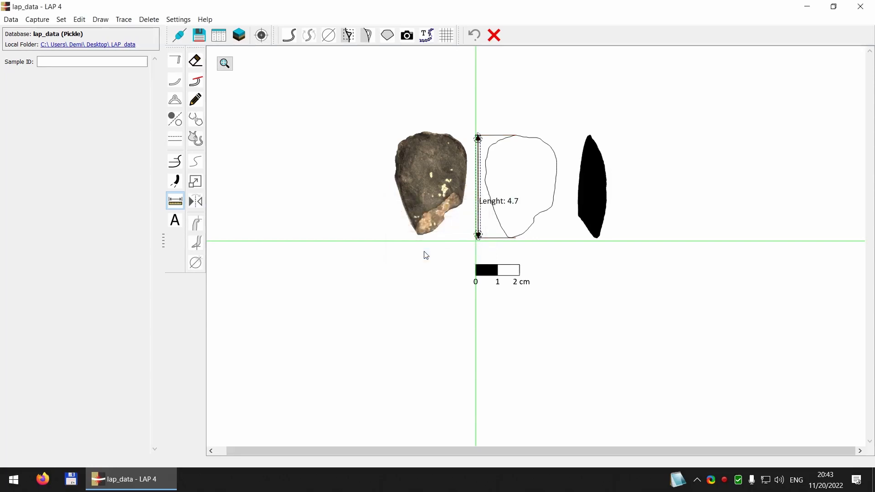
right_click(551, 188)
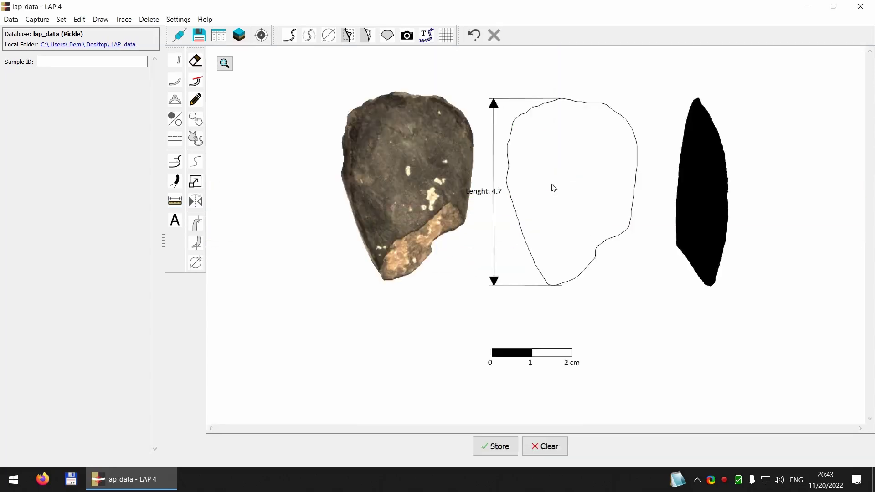
scroll(581, 202, "down", 1)
scroll(515, 218, "up", 1)
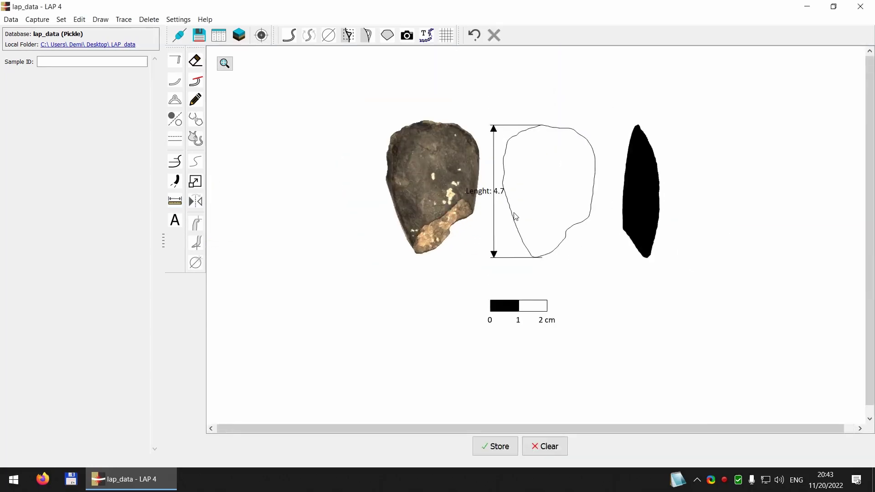
left_click(647, 187)
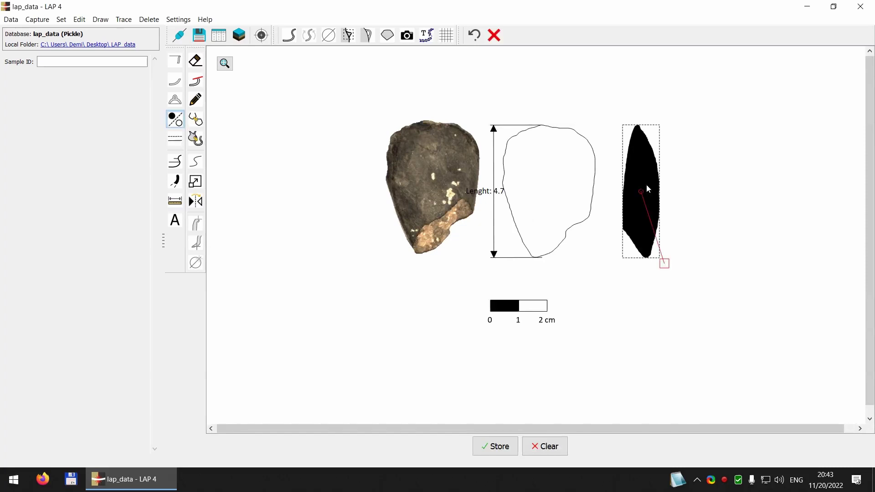
right_click(568, 84)
left_click(175, 200)
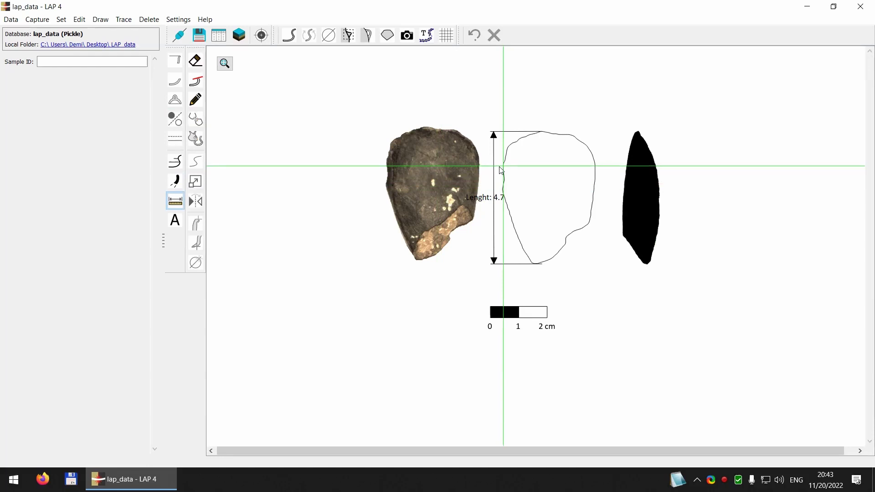
Measure the outline's 3.2 width across its top, named 'Width', and enter sample ID 789.
left_click_drag(503, 166, 563, 110)
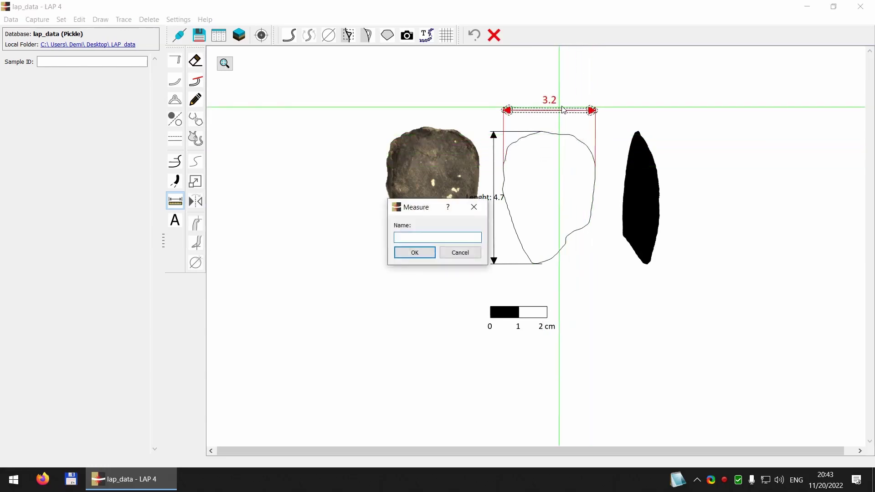
type("Width")
left_click(427, 254)
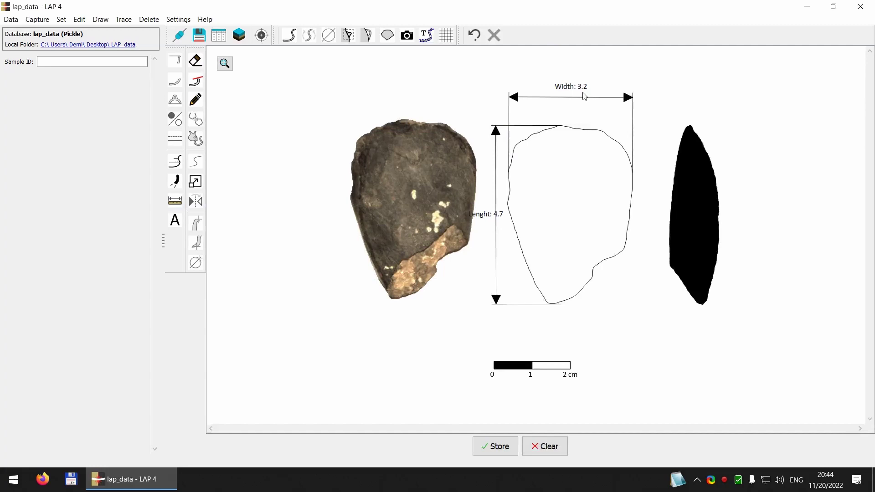
left_click(104, 59)
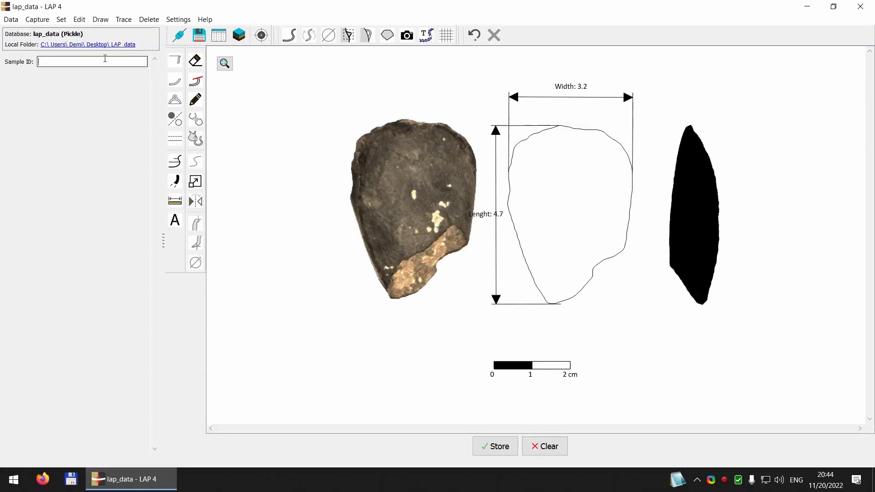
type("789")
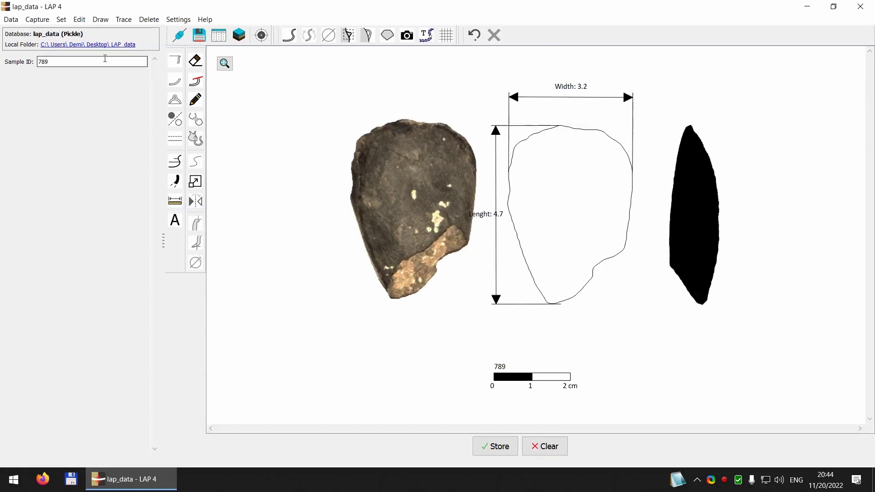